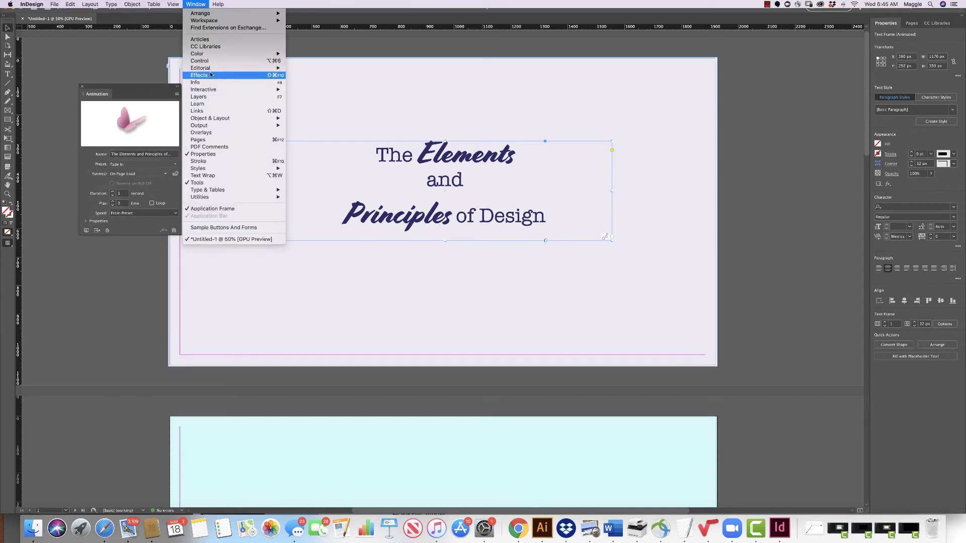
Show the Buttons and Forms panel and dock it below the Animation panel.
mouse_move(215, 90)
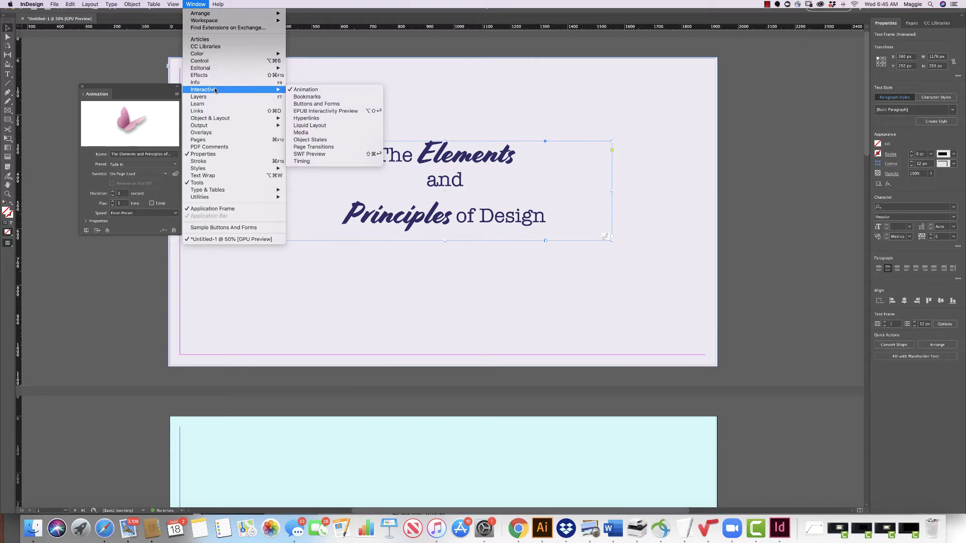
left_click(309, 104)
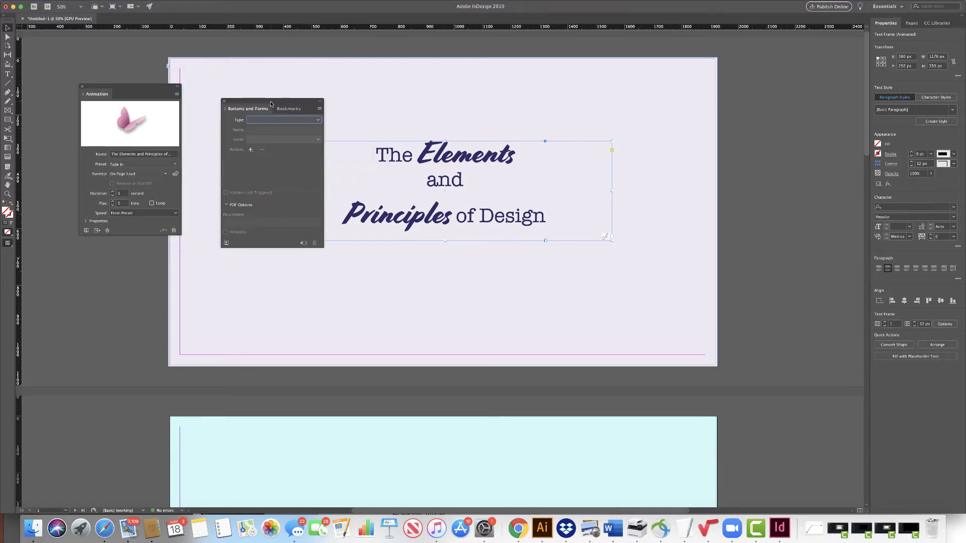
left_click_drag(272, 101, 125, 261)
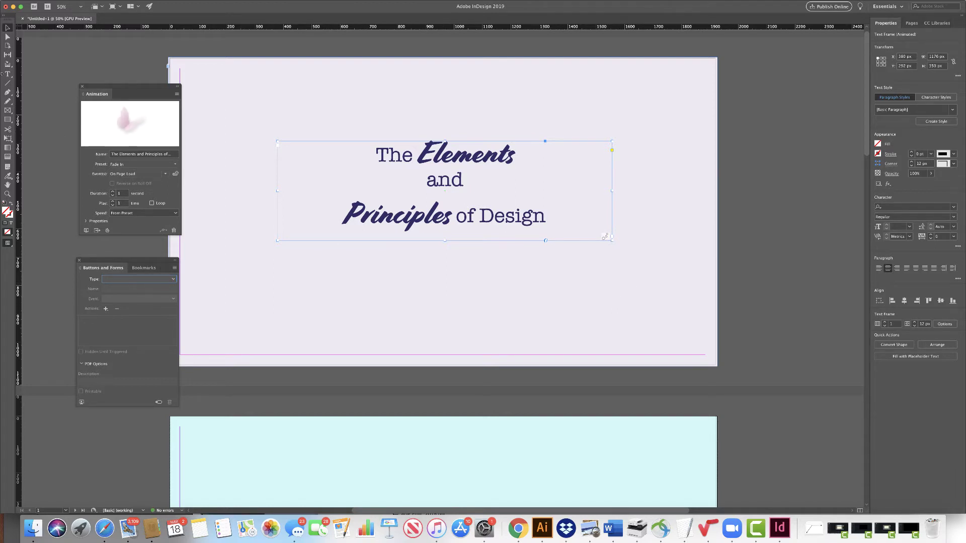
Draw a text frame below the title and type 'Elements'.
left_click(8, 75)
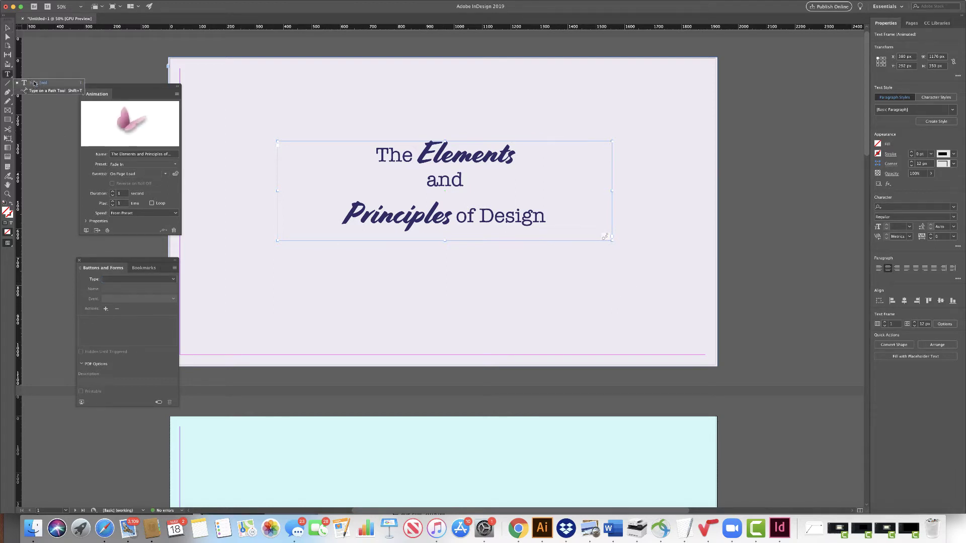
left_click_drag(242, 297, 317, 320)
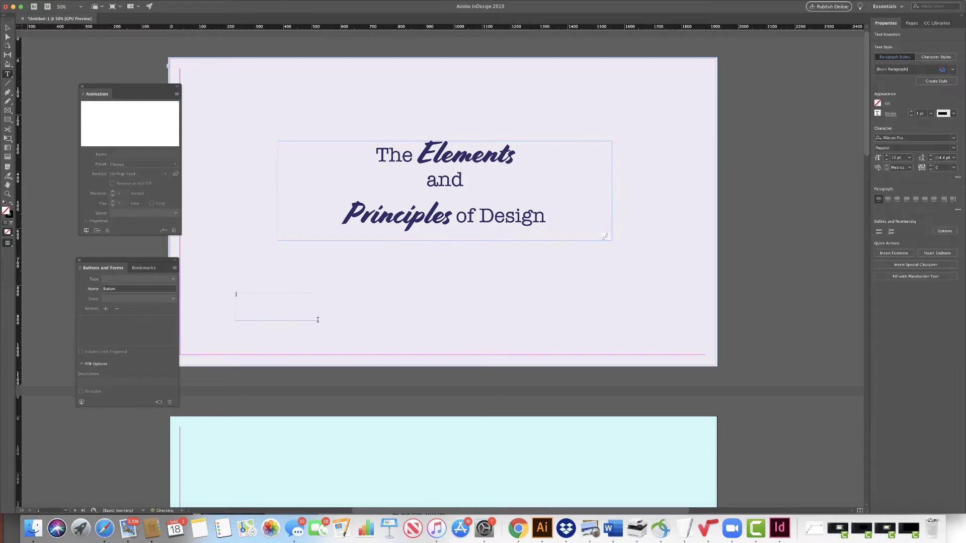
type("Elements")
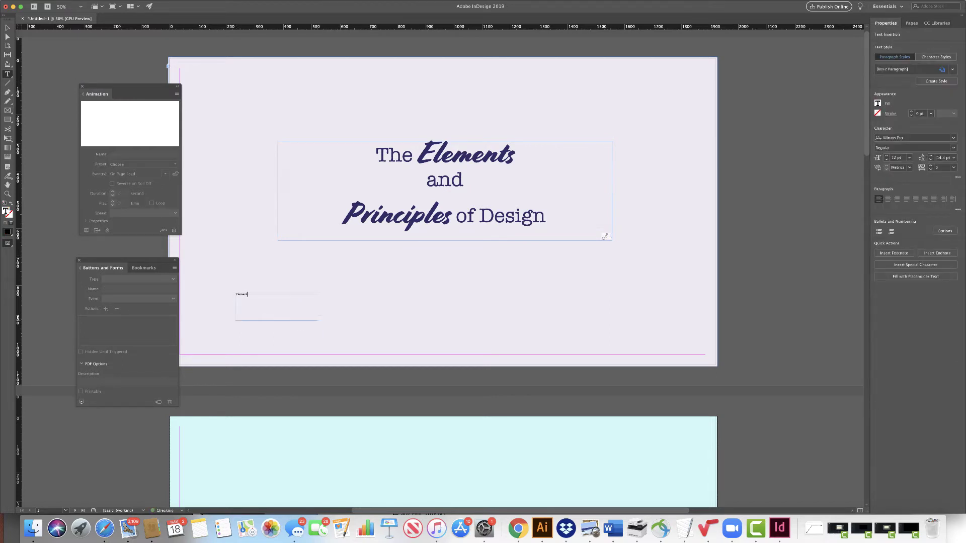
Set the word 'Elements' in American Typewriter at 44 pt.
double_click(242, 294)
left_click(953, 140)
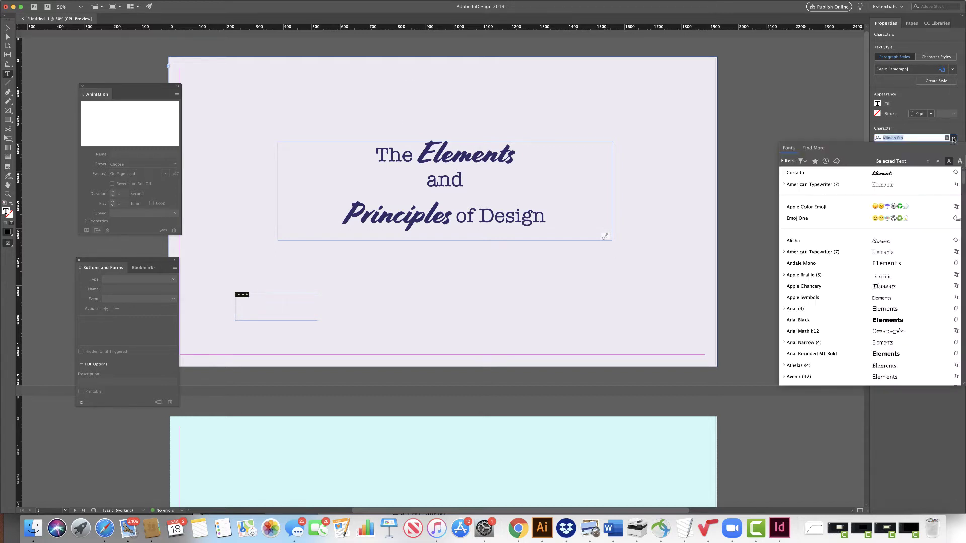
left_click(840, 191)
left_click(886, 156)
left_click(886, 156)
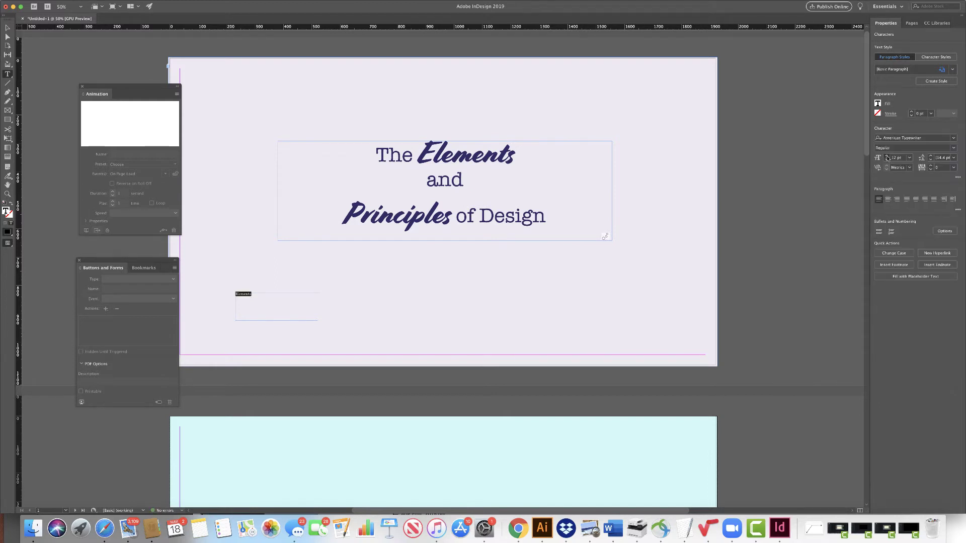
left_click(887, 156)
left_click(887, 156)
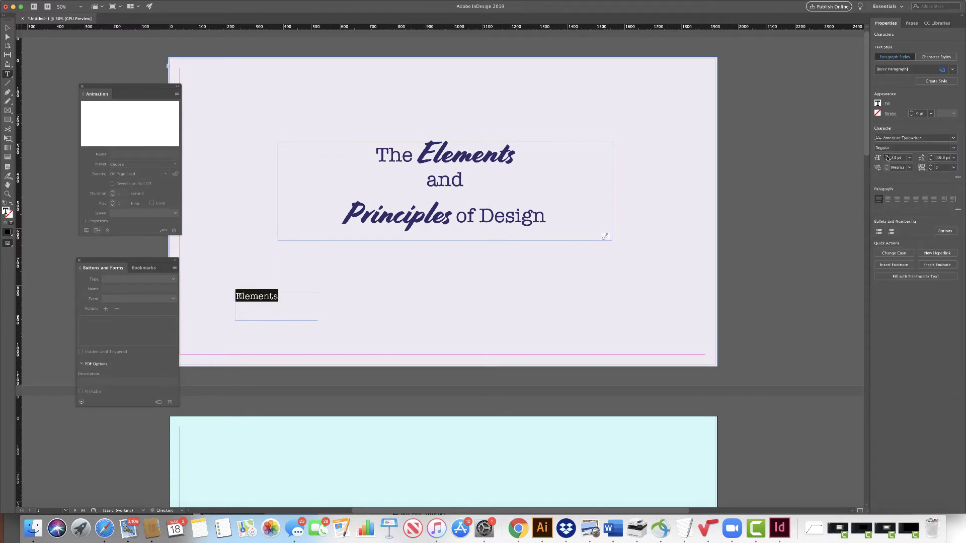
left_click(887, 156)
left_click(887, 156)
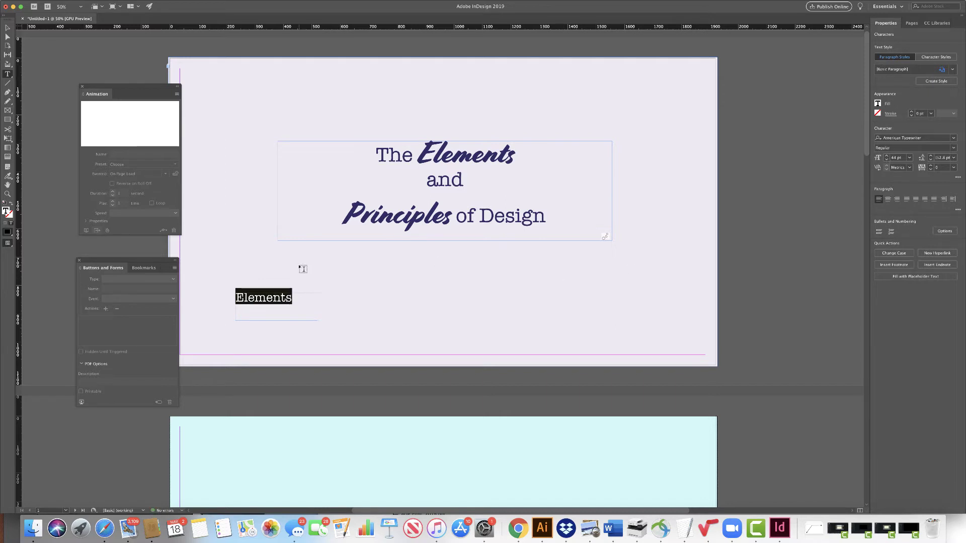
left_click(8, 28)
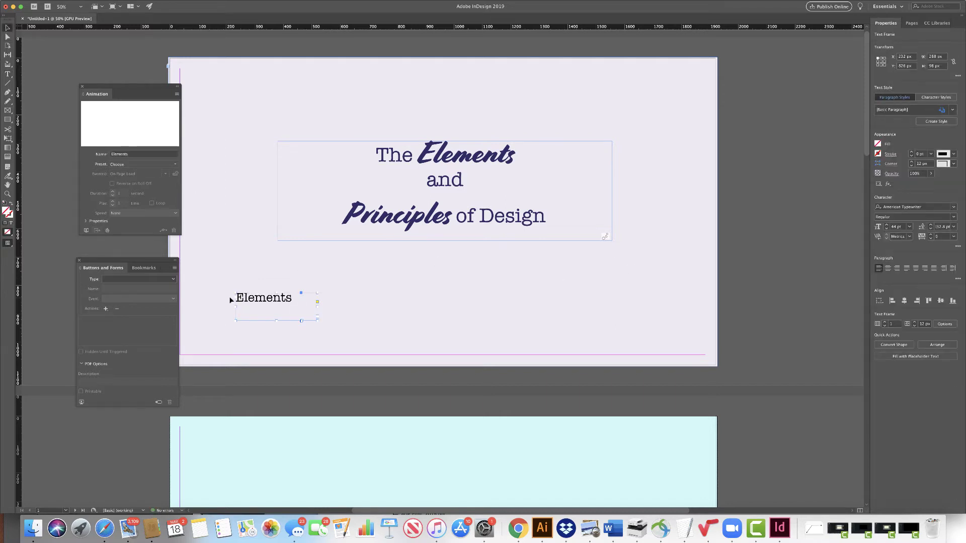
Nudge the Elements frame up slightly, then undo a mistaken dark blue frame fill.
left_click_drag(232, 300, 234, 294)
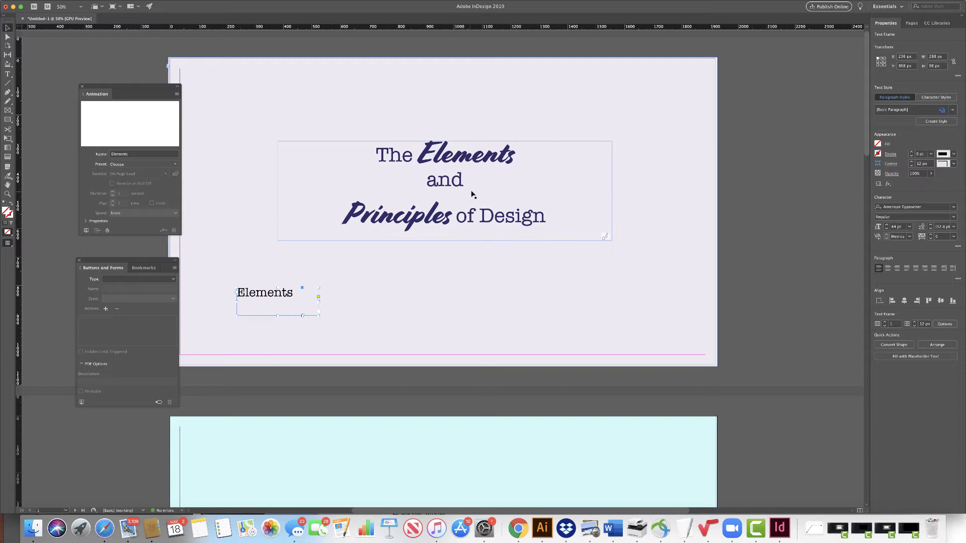
key("i")
left_click(422, 150)
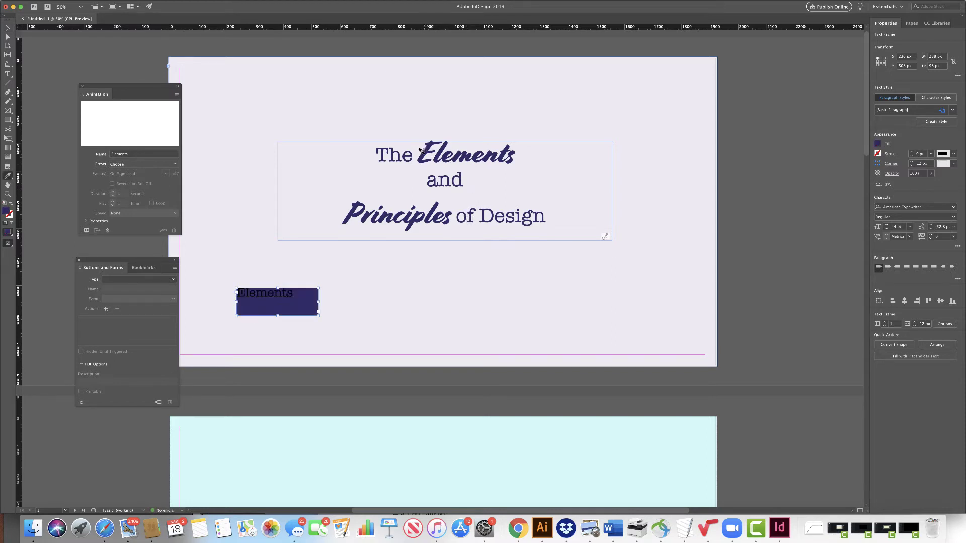
key("cmd+z")
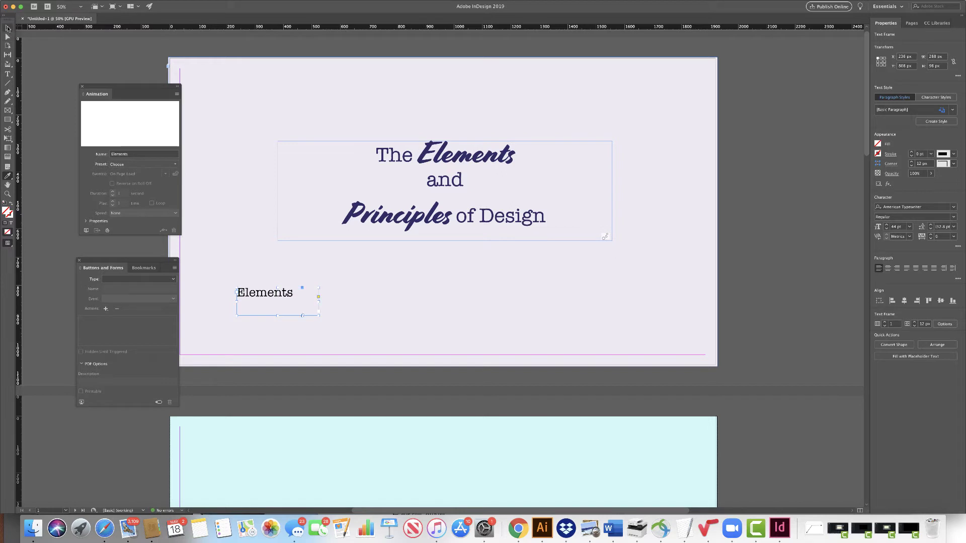
With nothing selected, sample the title's dark blue using the Eyedropper.
left_click(8, 27)
left_click(216, 185)
key("i")
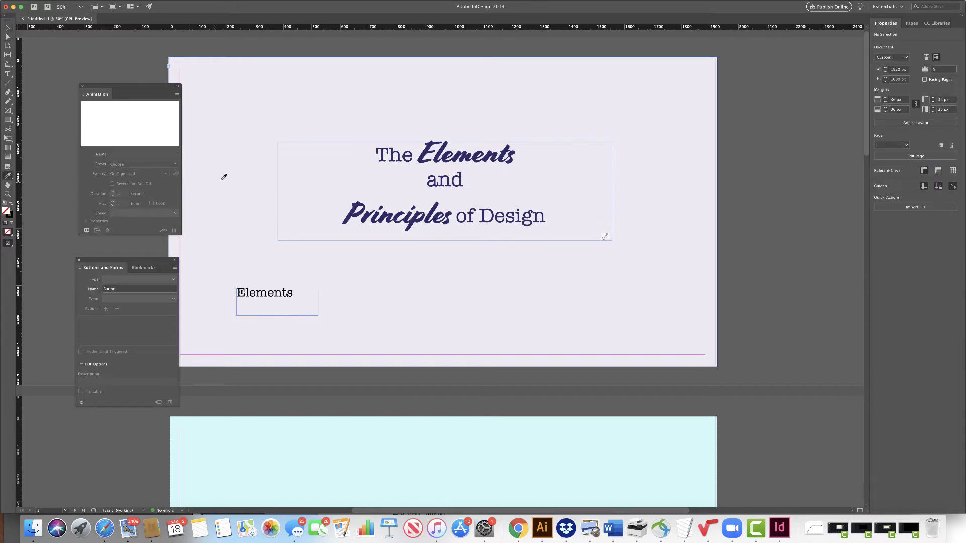
left_click(421, 151)
Add the sampled colour to the Swatches panel as new swatch R=47 G=43 B=103.
mouse_move(92, 3)
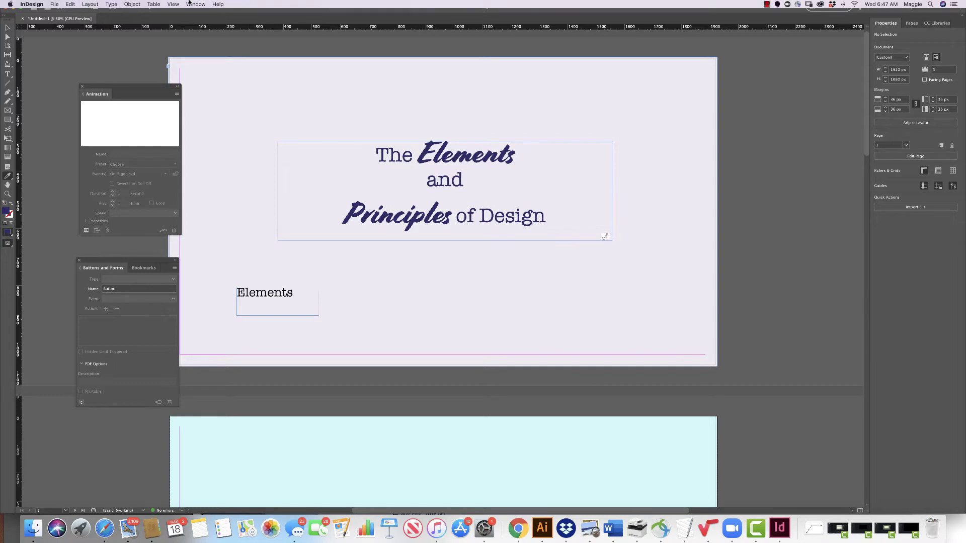
left_click(191, 4)
mouse_move(198, 53)
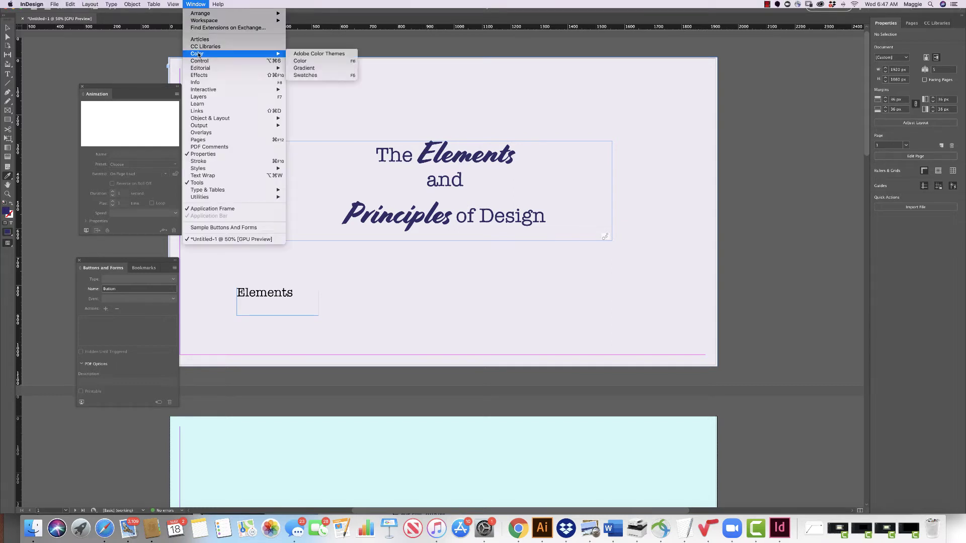
left_click(299, 60)
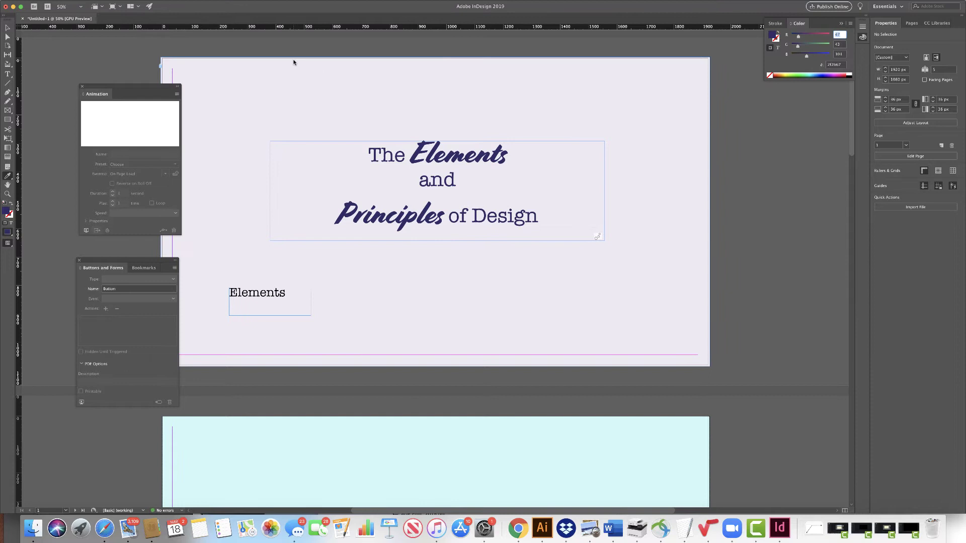
mouse_move(471, 2)
left_click(196, 4)
mouse_move(207, 125)
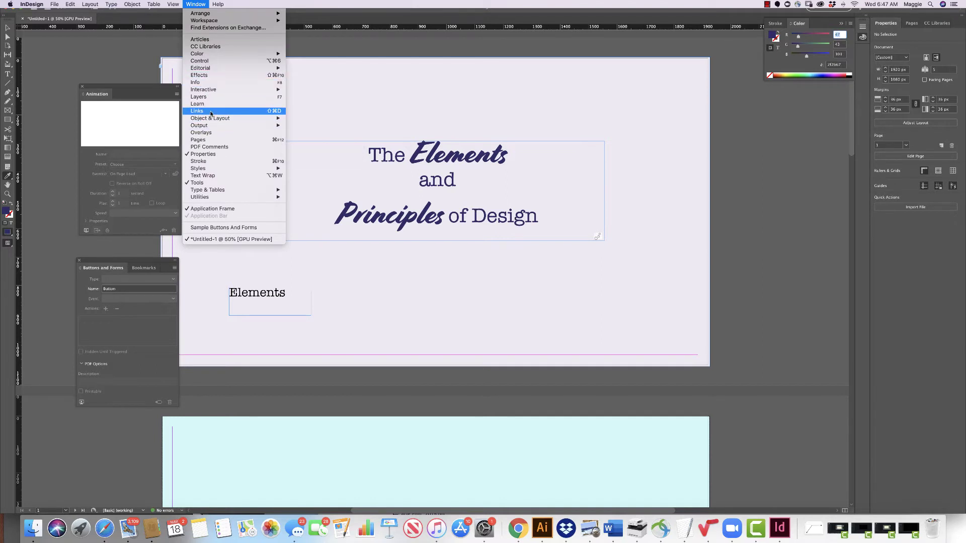
mouse_move(213, 54)
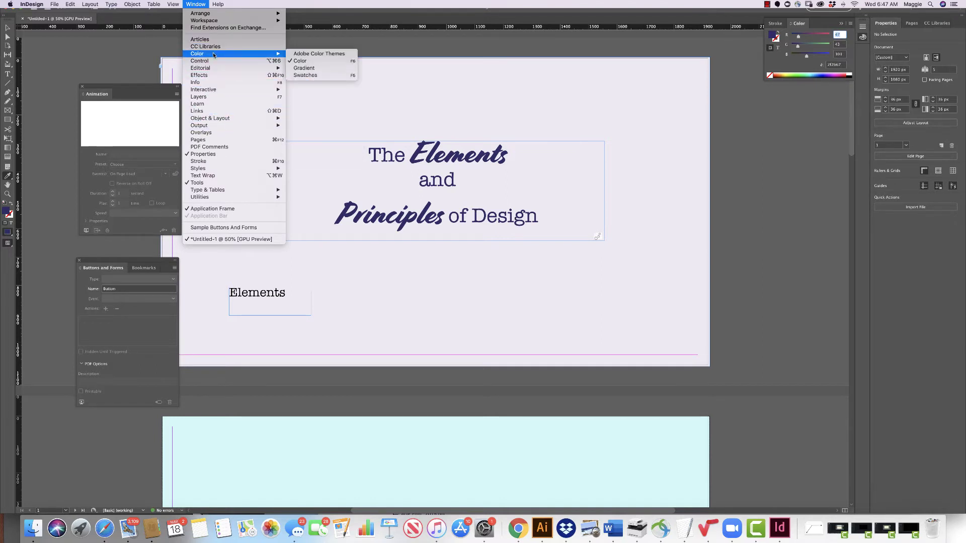
left_click(307, 74)
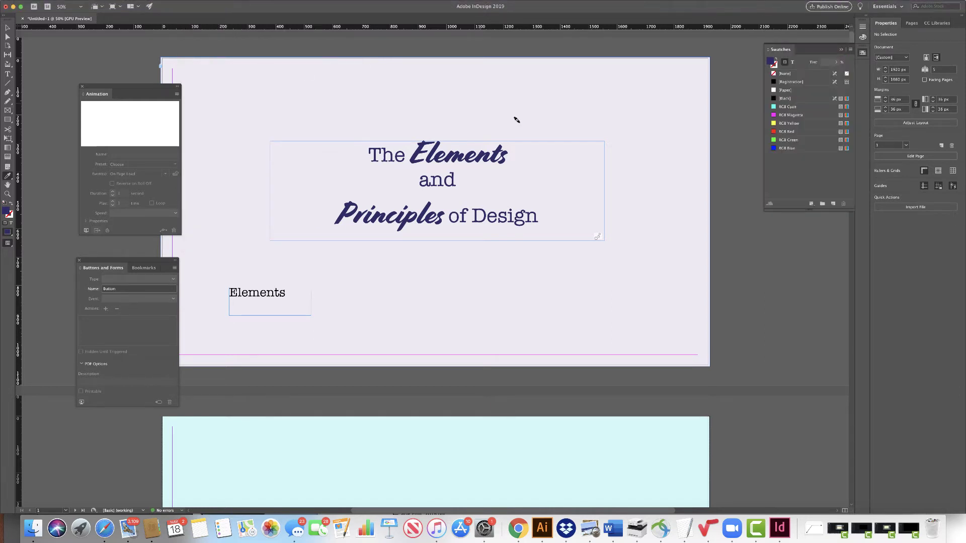
left_click(833, 204)
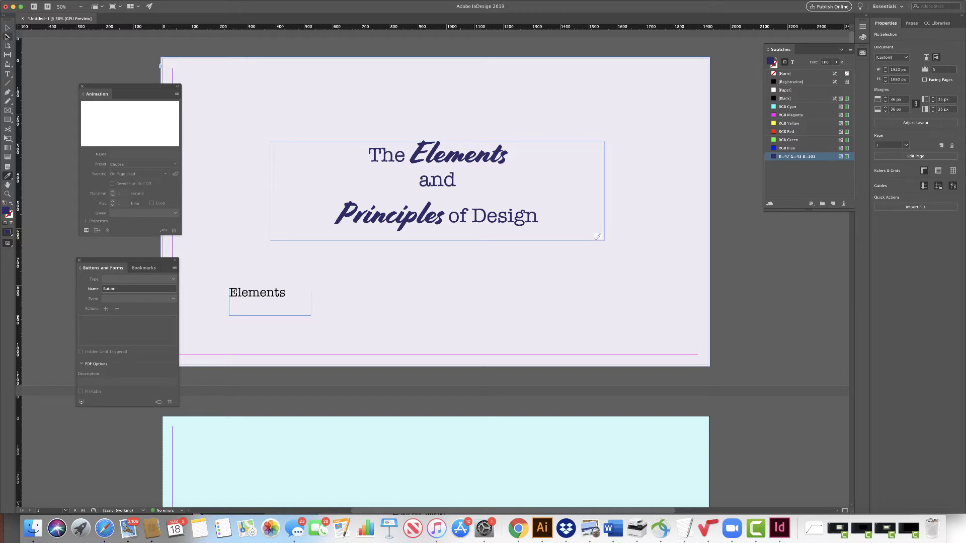
Apply the R=47 G=43 B=103 swatch as the text colour of 'Elements'.
left_click(8, 28)
left_click(251, 294)
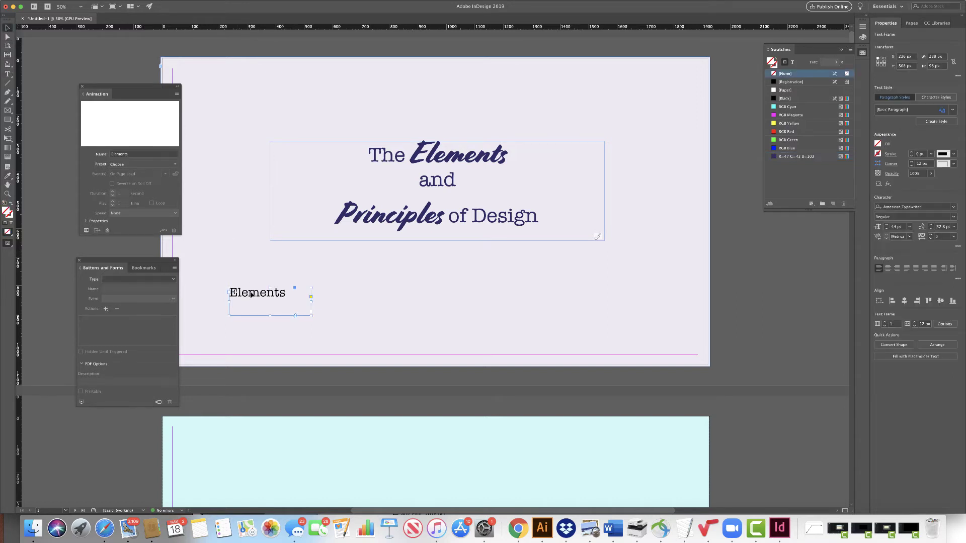
double_click(250, 291)
double_click(250, 292)
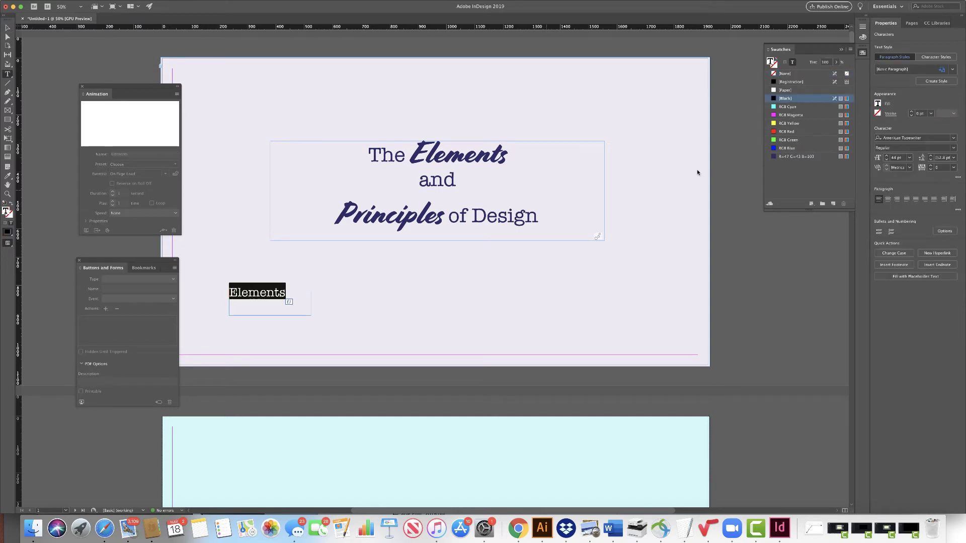
left_click(787, 157)
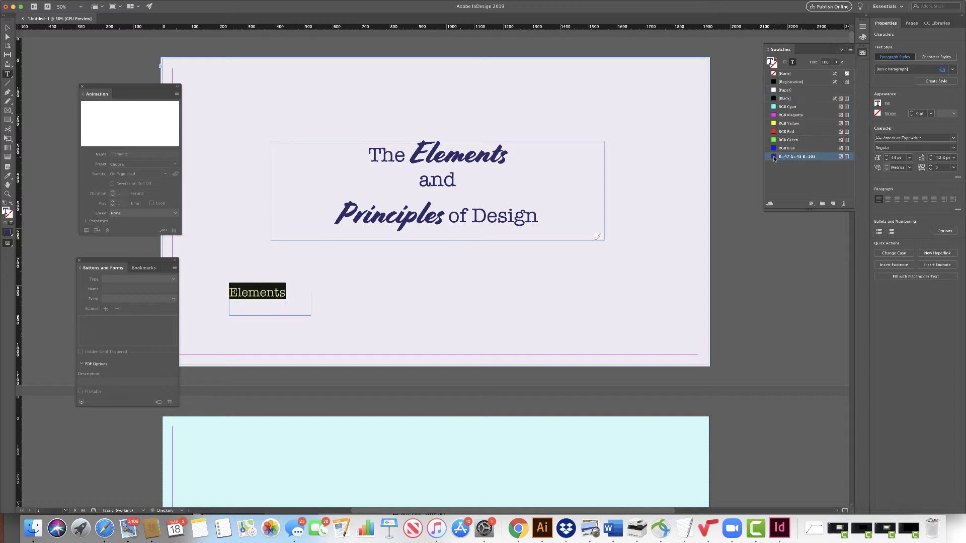
left_click(8, 28)
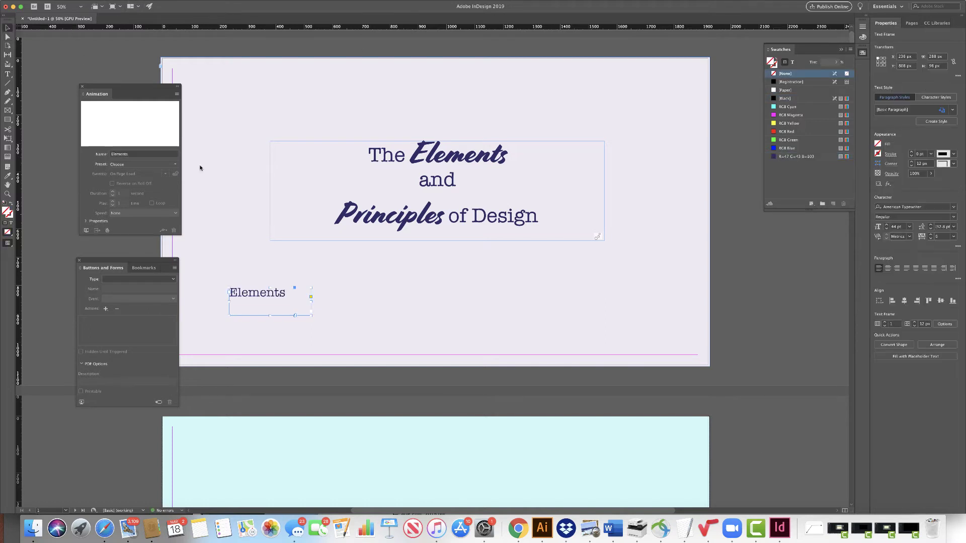
Resize the Elements frame to hug the word at 238 × 48 px; raise the Buttons and Forms panel.
left_click(266, 300)
mouse_move(270, 316)
left_mouse_down()
mouse_move(269, 304)
mouse_move(305, 296)
mouse_move(259, 301)
left_mouse_up()
left_click_drag(258, 301, 259, 331)
left_click_drag(259, 332, 260, 301)
left_click_drag(94, 260, 91, 216)
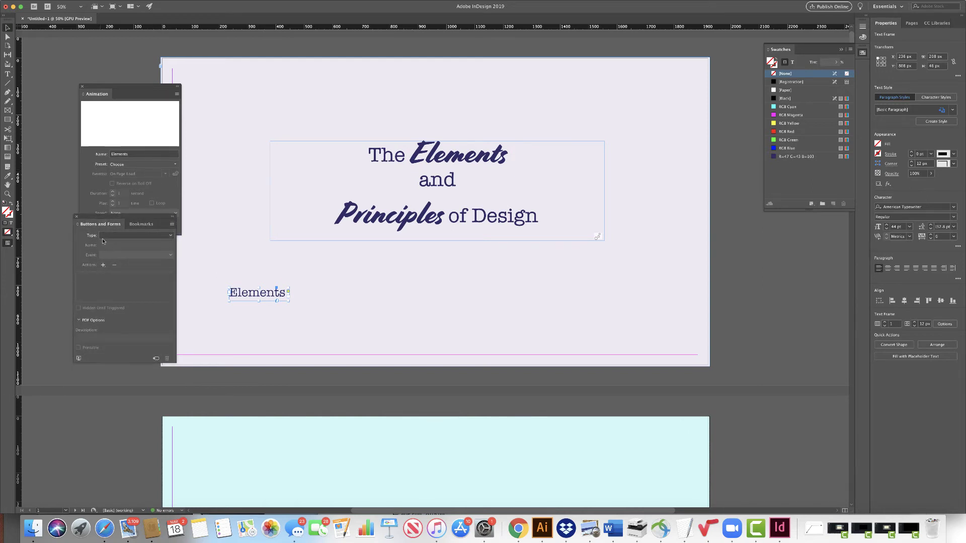
Convert the Elements frame to a button named 'elements', triggered On Release or Tap.
left_click(170, 237)
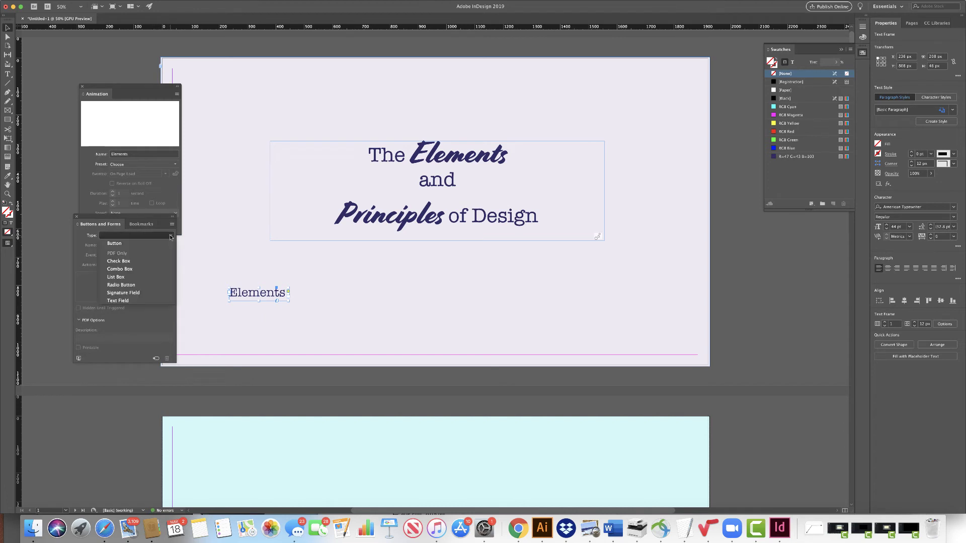
left_click(136, 245)
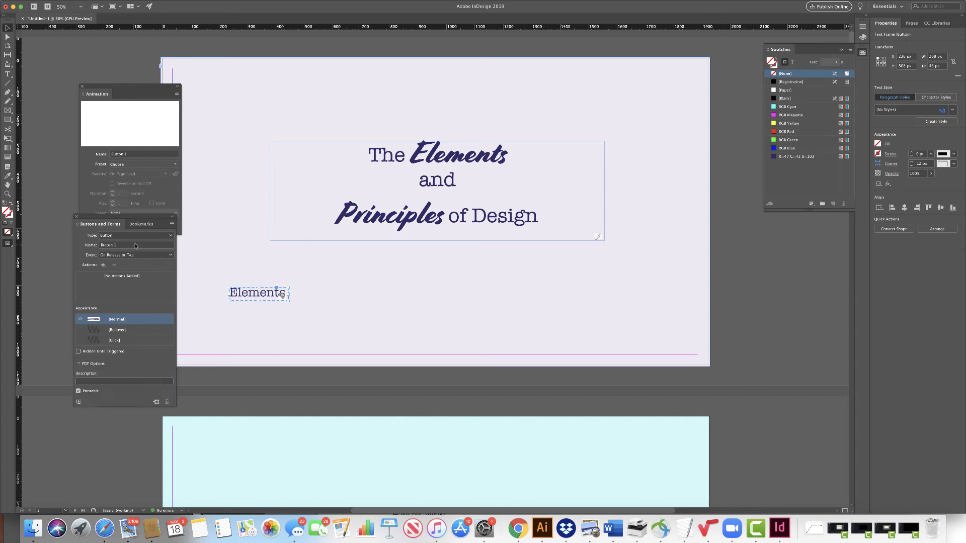
left_click(136, 245)
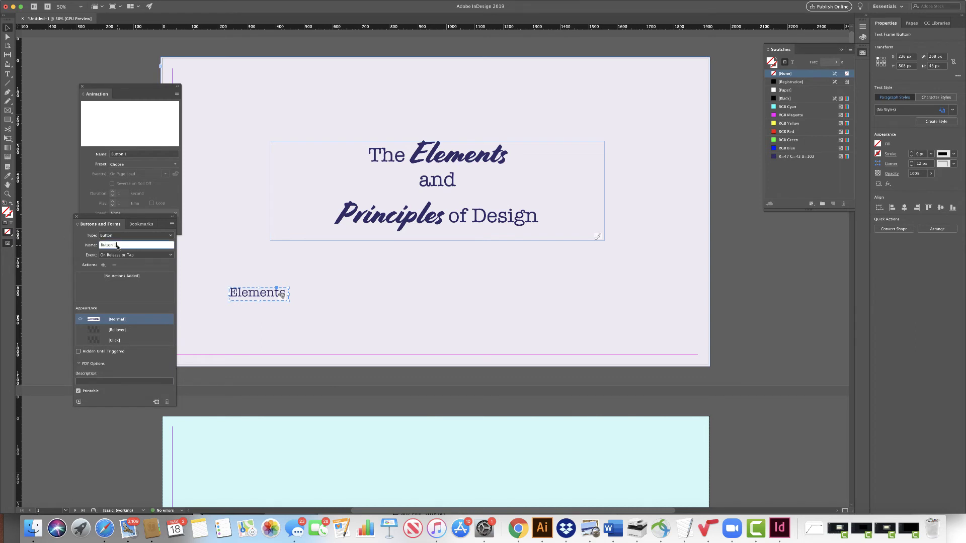
key("super+a")
type("elements")
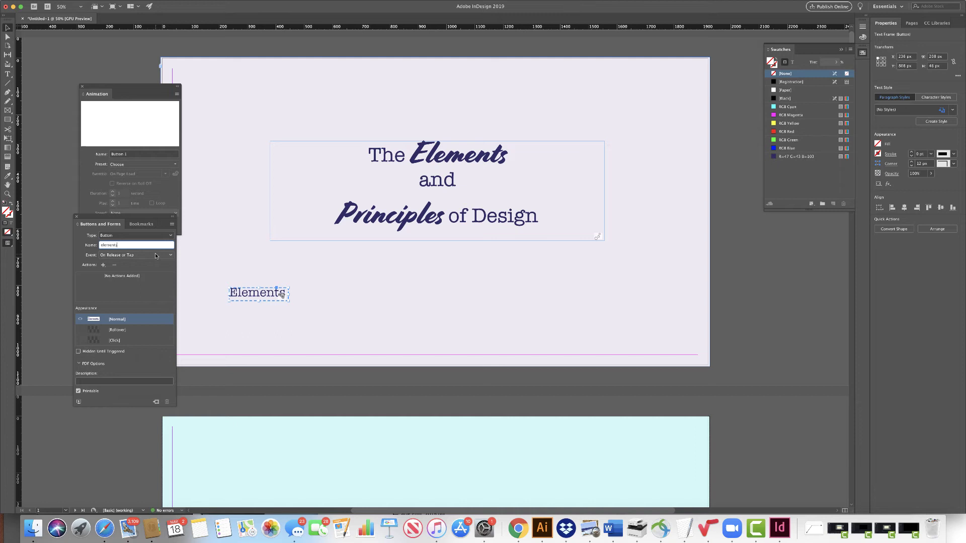
left_click(170, 255)
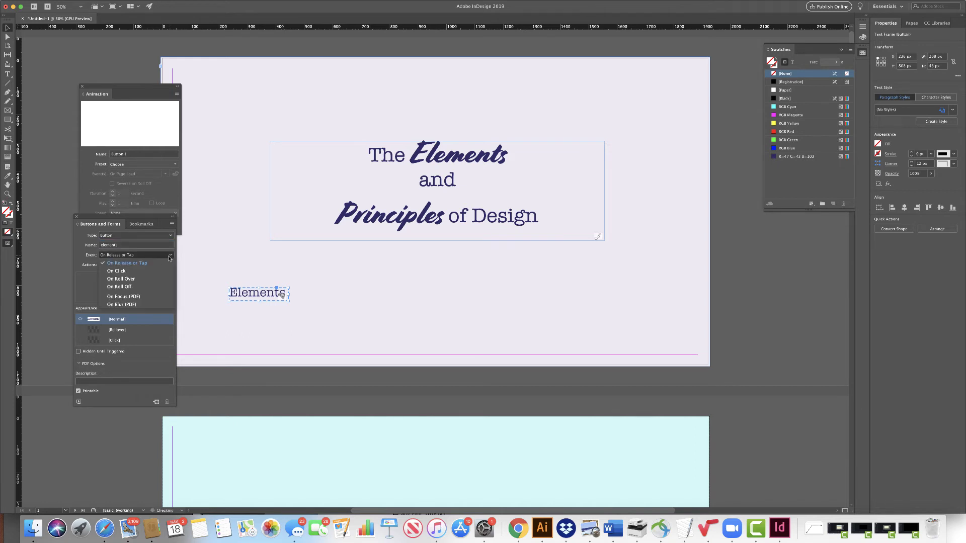
left_click(141, 264)
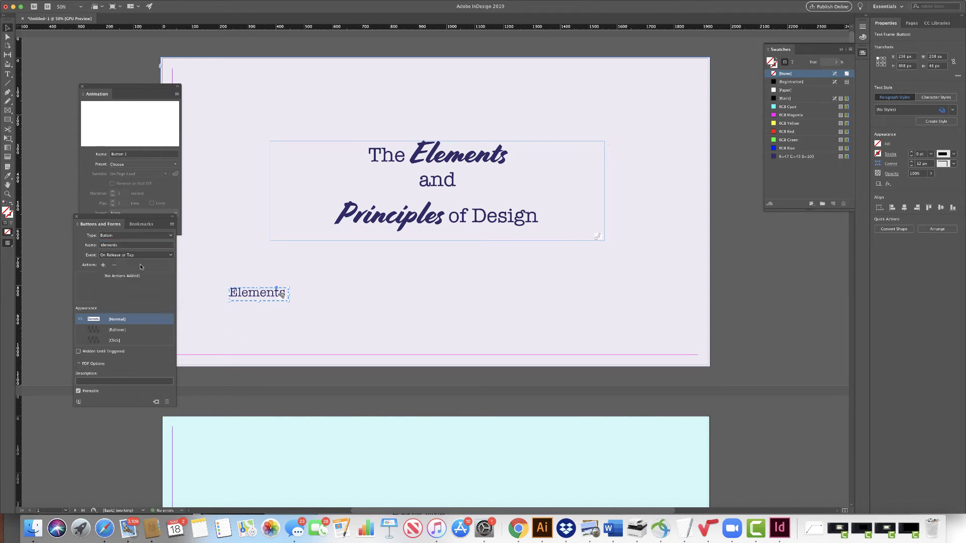
Add a Go To Page action to the button with page 2 as the target.
left_click(103, 265)
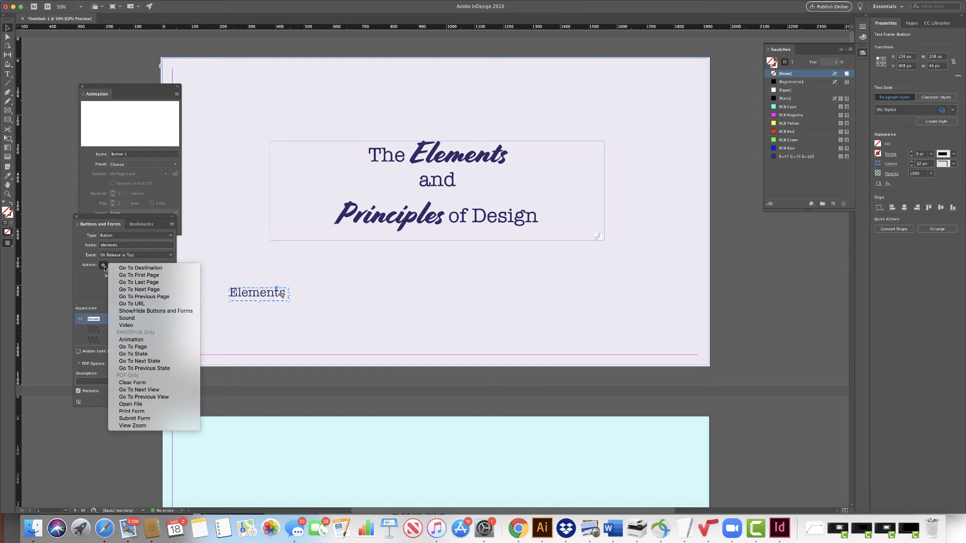
left_click(137, 347)
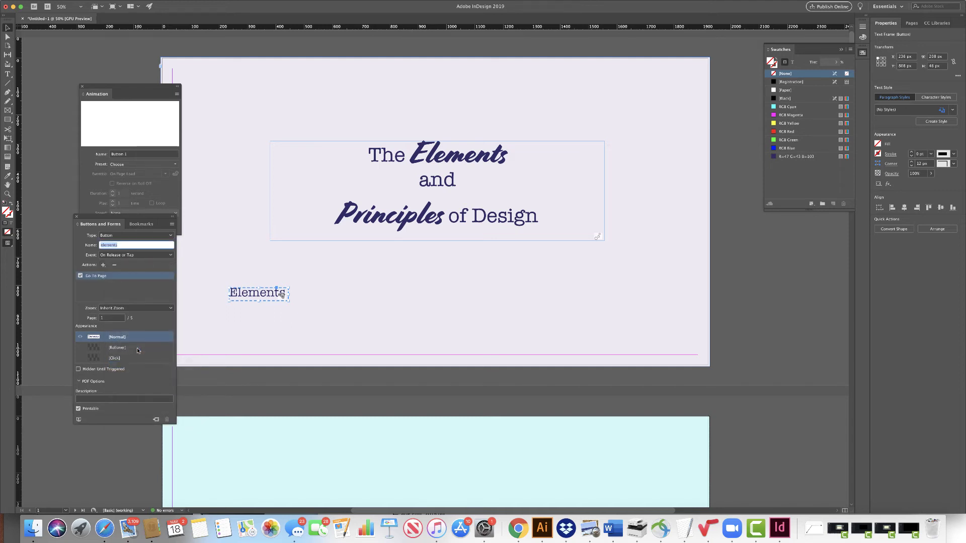
left_click(106, 318)
type("2")
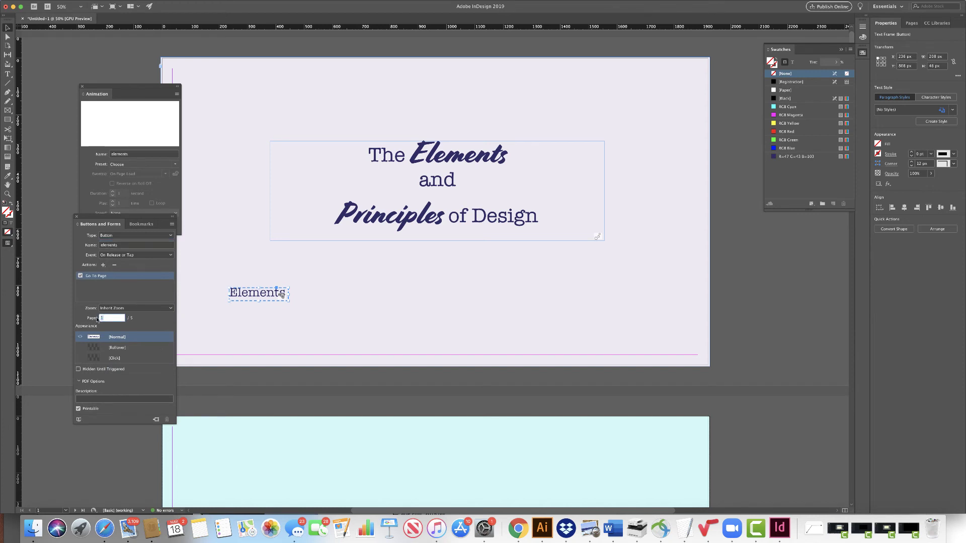
Add a Rollover state and confirm page 2 as the link target after the invalid-value warning.
left_click(123, 349)
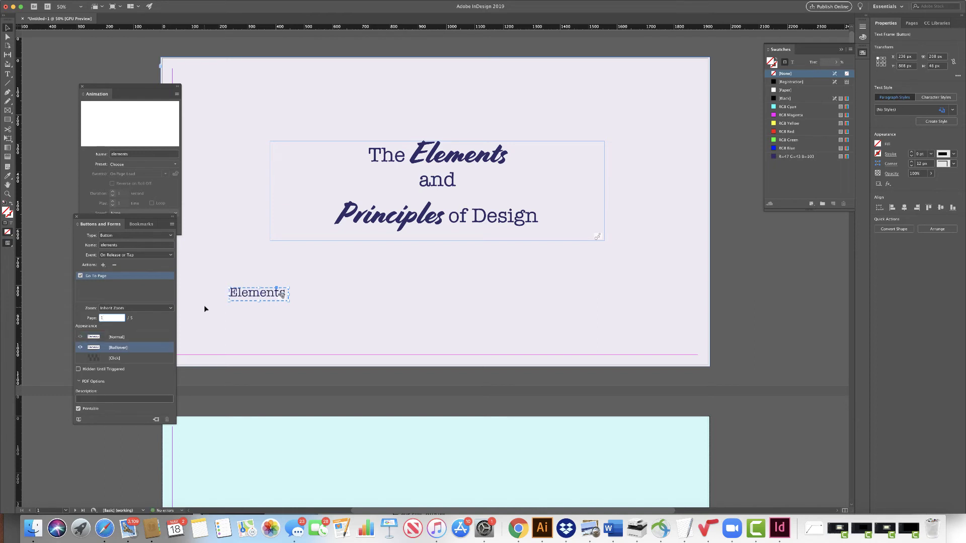
key("Return")
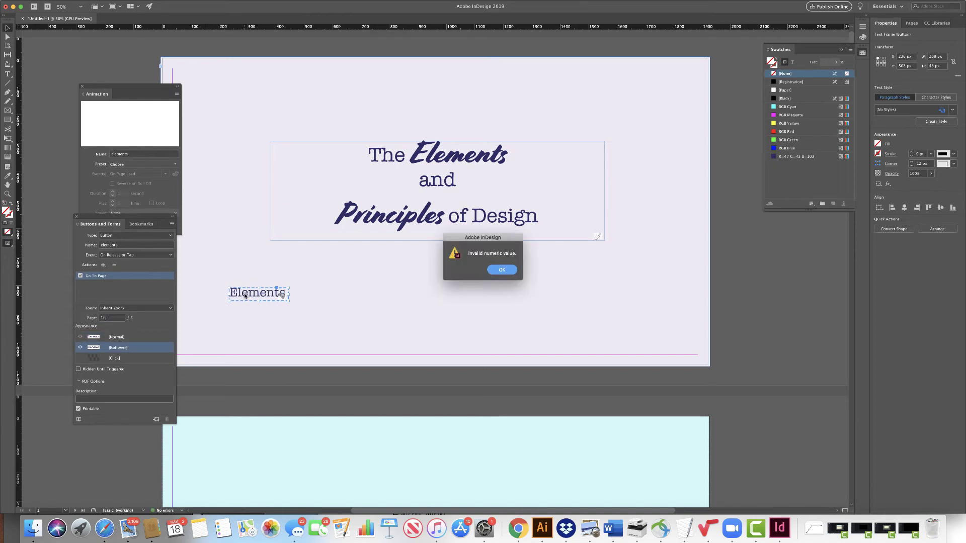
left_click(501, 270)
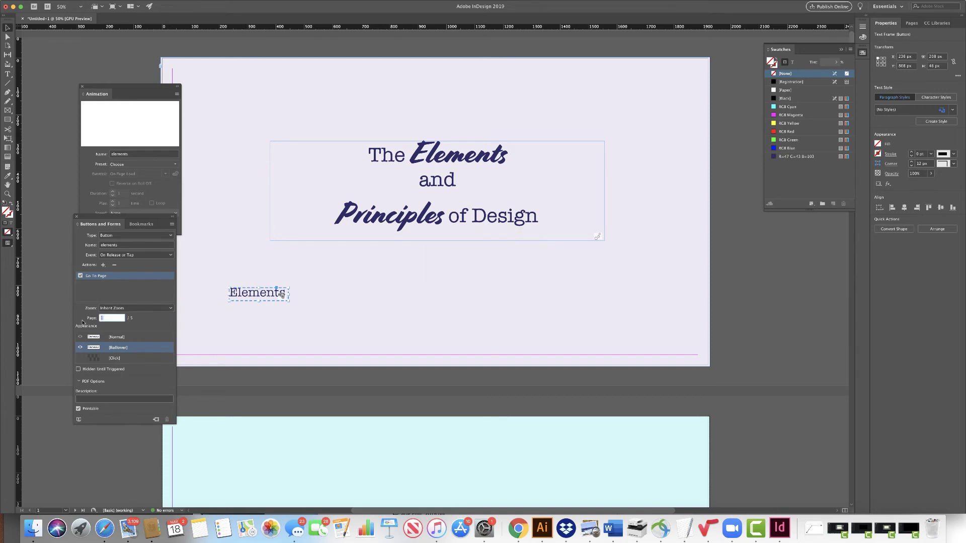
type("2")
key("Return")
Recolour the rollover 'Elements' text a lighter blue through the Color Picker.
key("t")
double_click(248, 293)
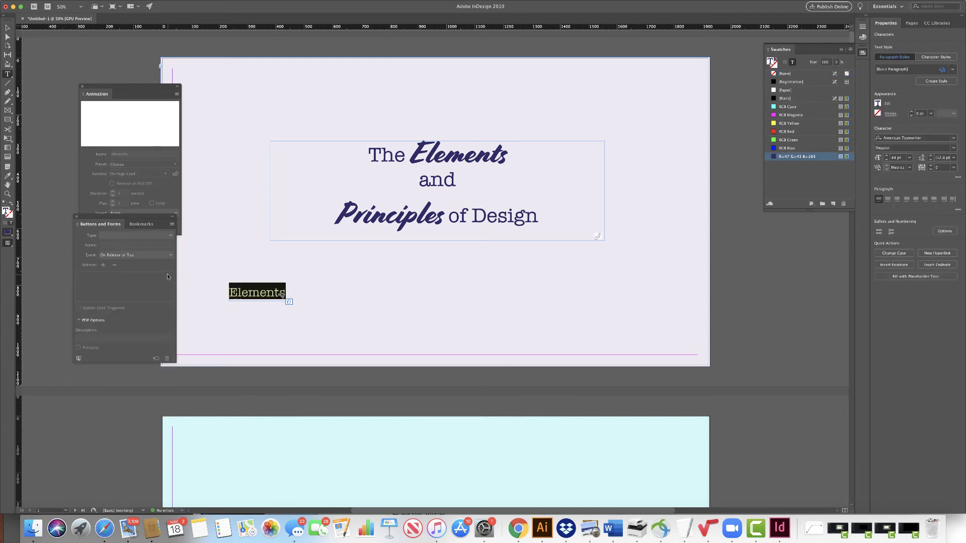
double_click(8, 212)
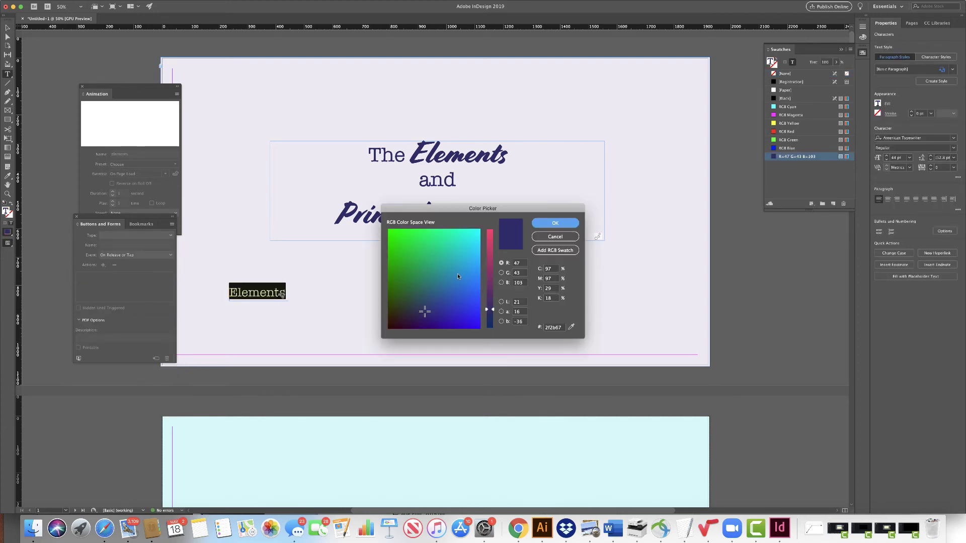
left_click(462, 273)
left_click(562, 224)
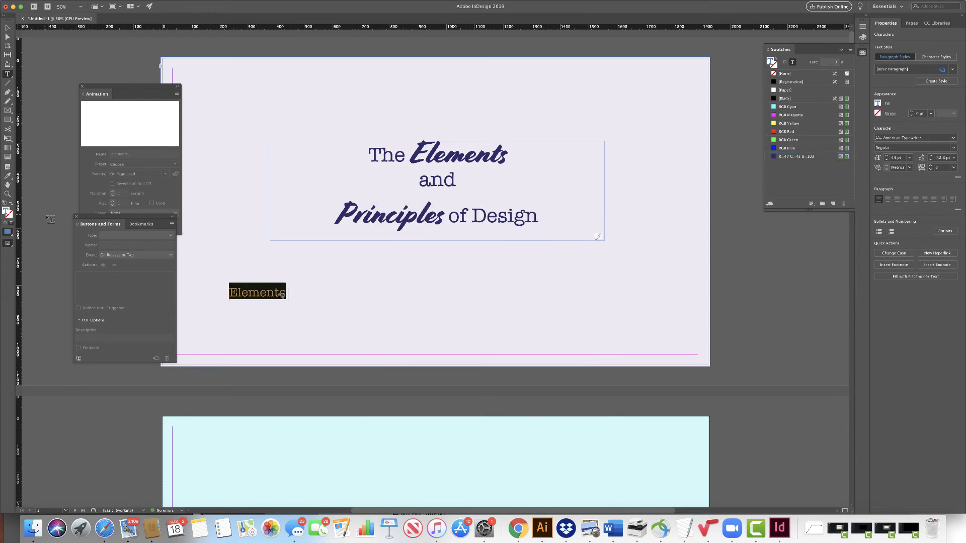
Add a Click state and review the Normal, Rollover and Click appearances.
left_click(7, 27)
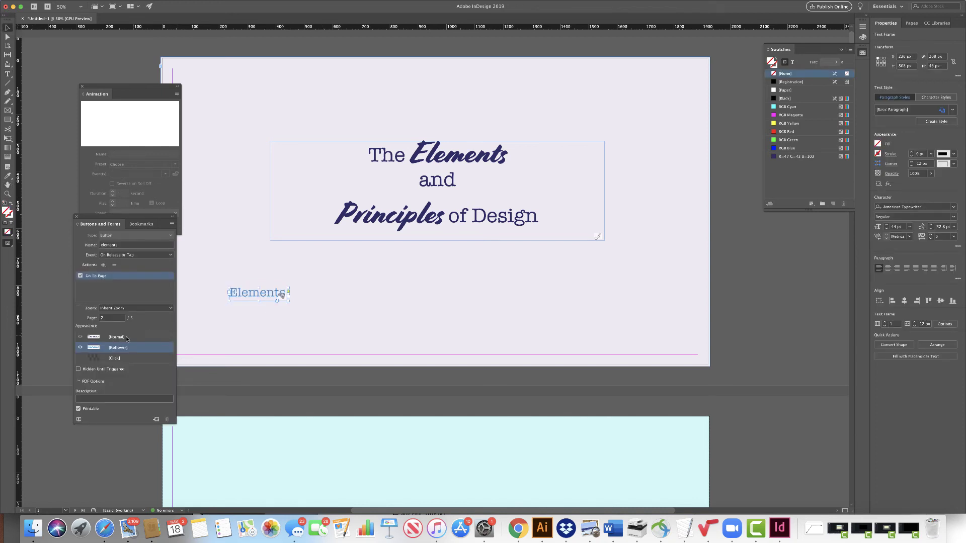
left_click(113, 358)
left_click(114, 358)
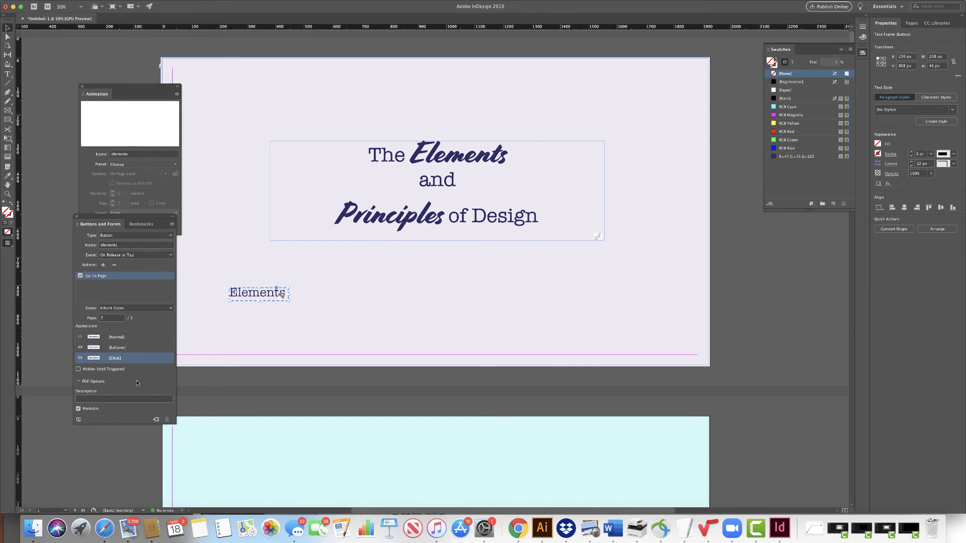
left_click(119, 341)
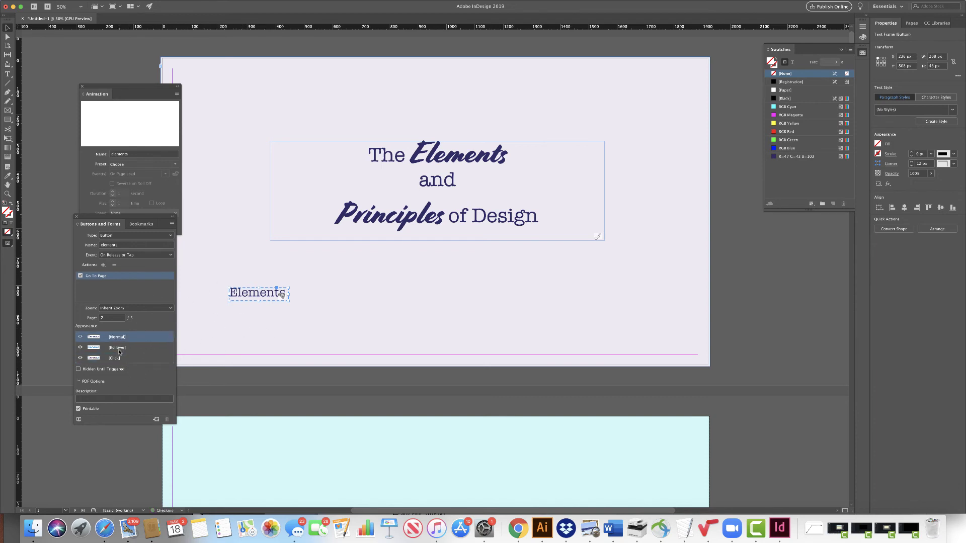
left_click(119, 349)
left_click(119, 360)
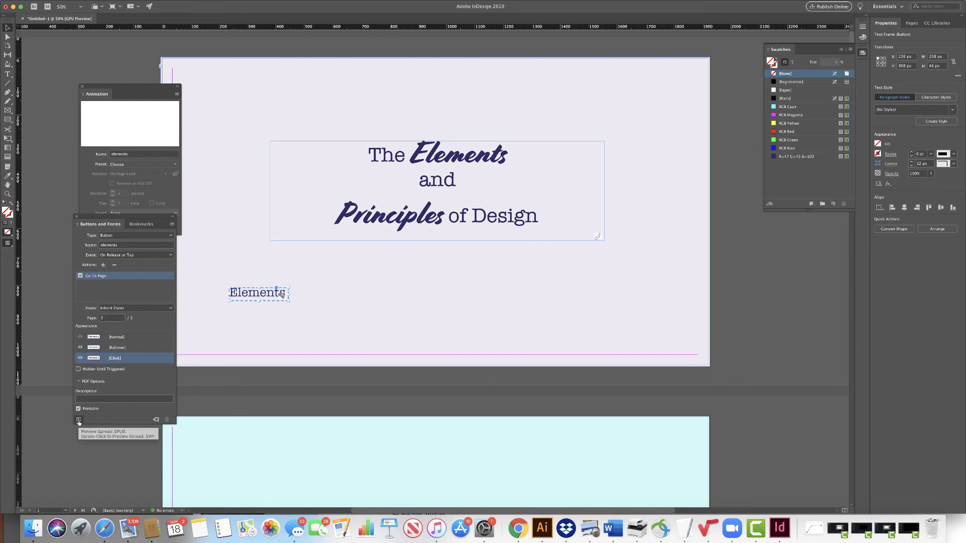
Open the EPUB Interactivity Preview, move it up, and try the Elements button.
left_click(78, 420)
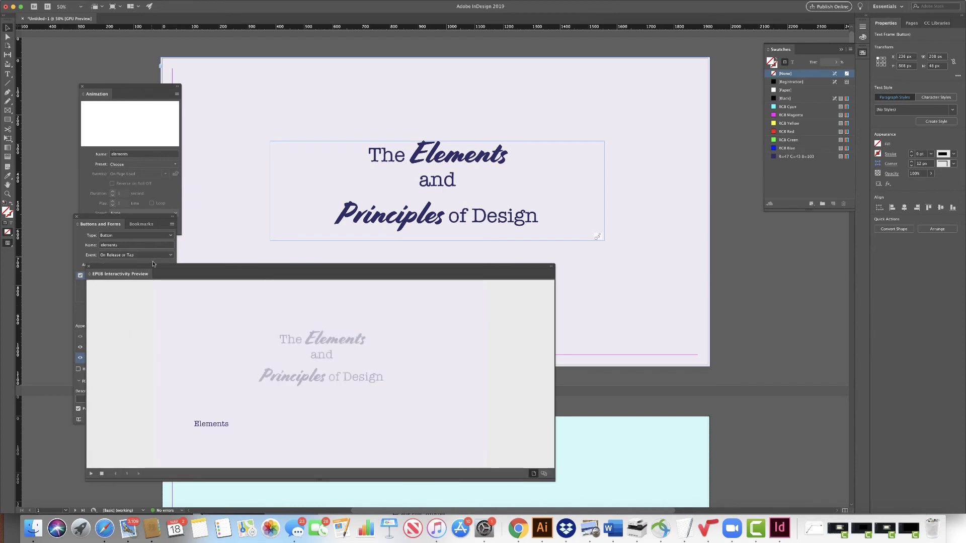
left_click_drag(153, 265, 158, 181)
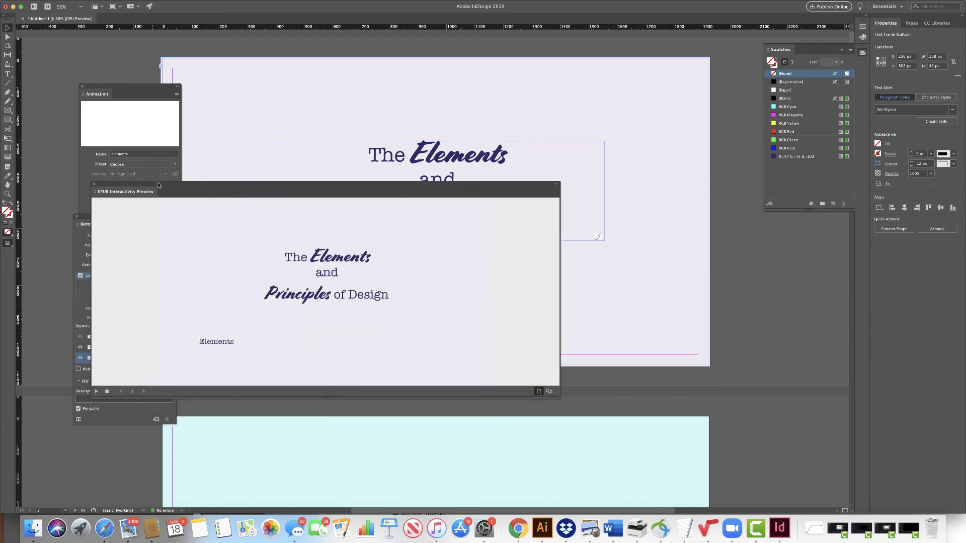
left_click(216, 342)
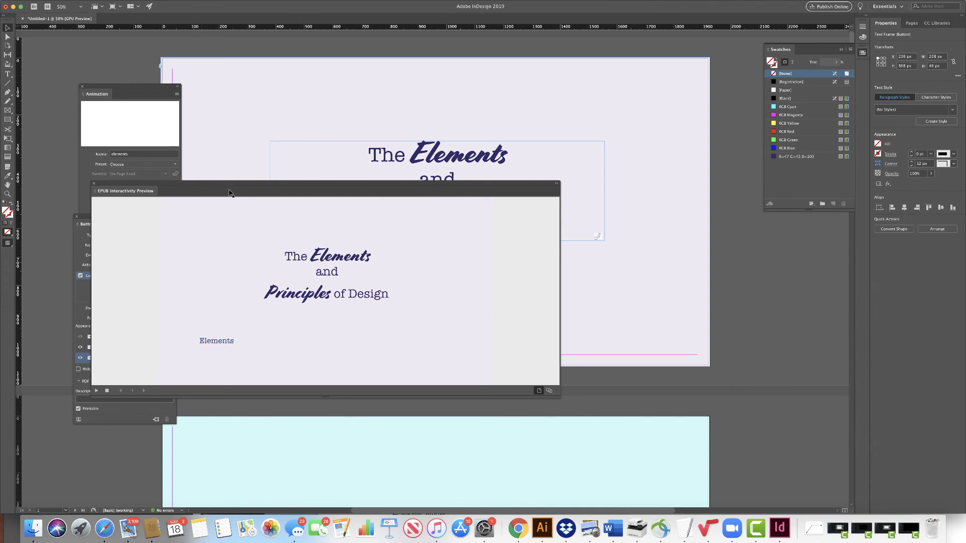
left_click(258, 134)
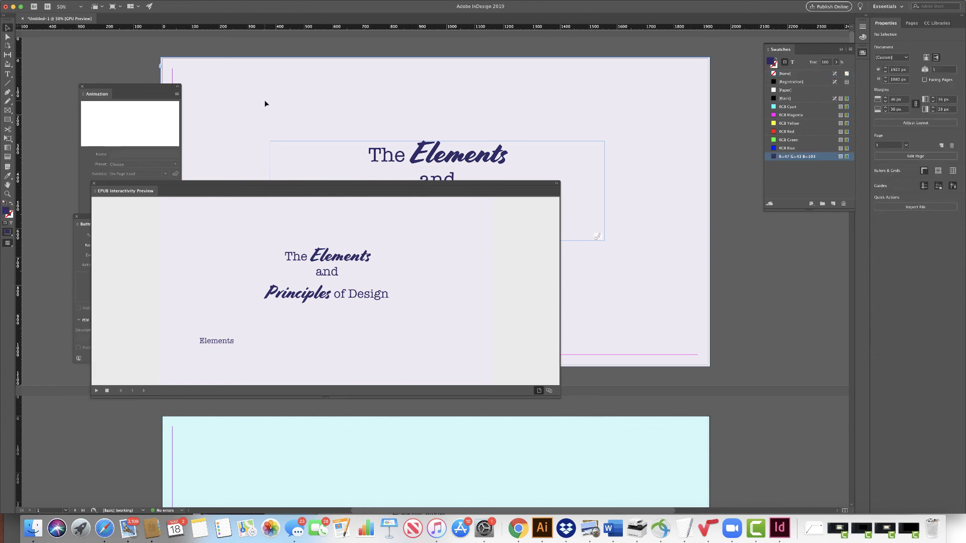
Export as EPUB (Fixed Layout) with the file name interactiveProject.
left_click(54, 4)
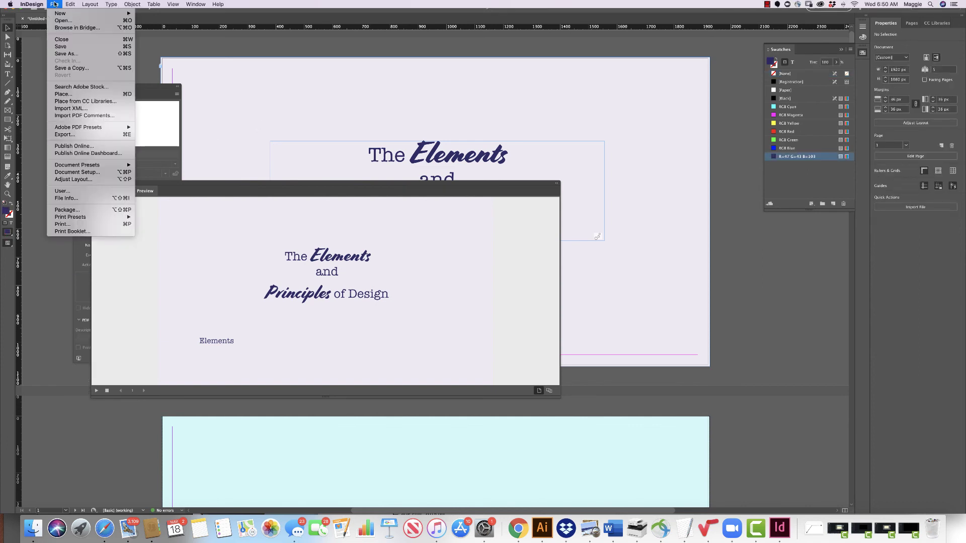
left_click(75, 137)
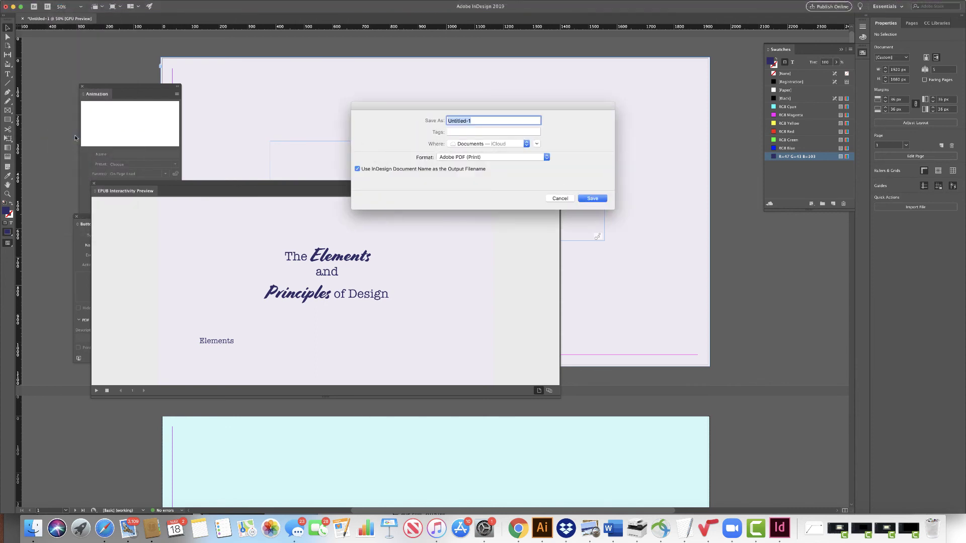
left_click(503, 157)
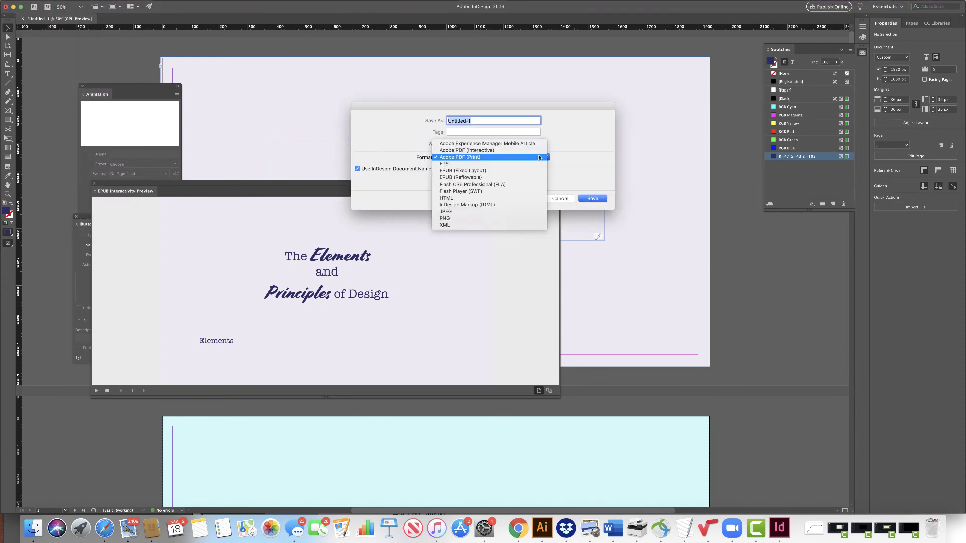
left_click(492, 172)
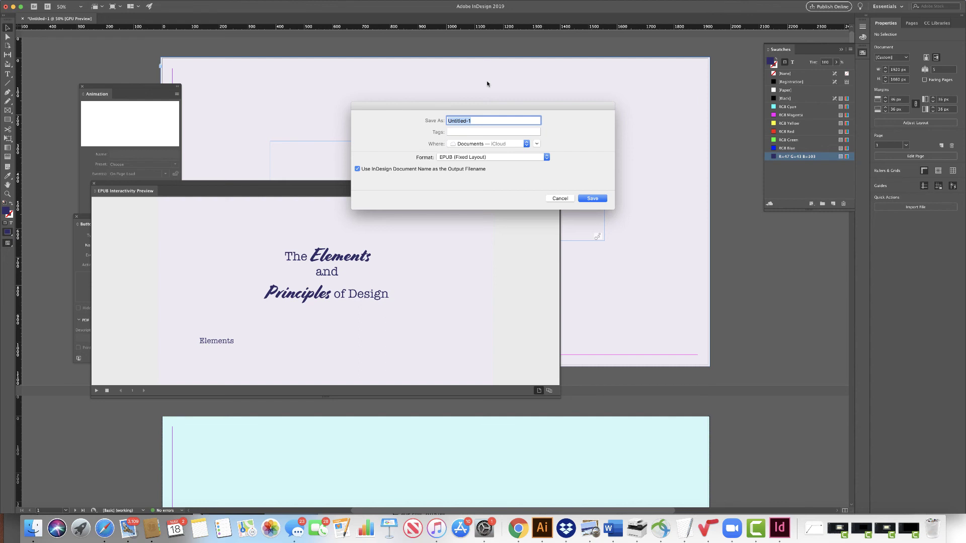
type("interactiveProject")
Save the EPUB into the Page Layout folder and accept the default EPUB export options.
left_click(515, 148)
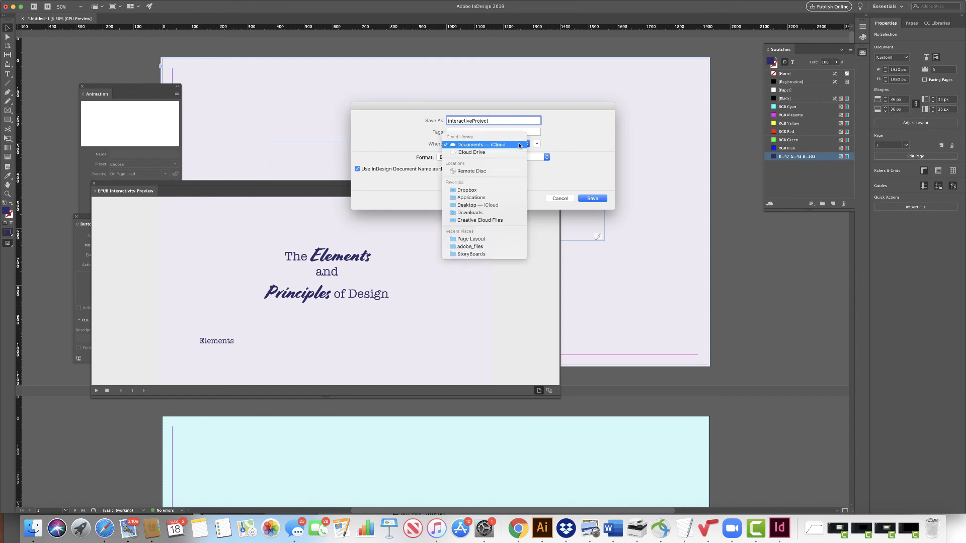
left_click(523, 145)
left_click(536, 144)
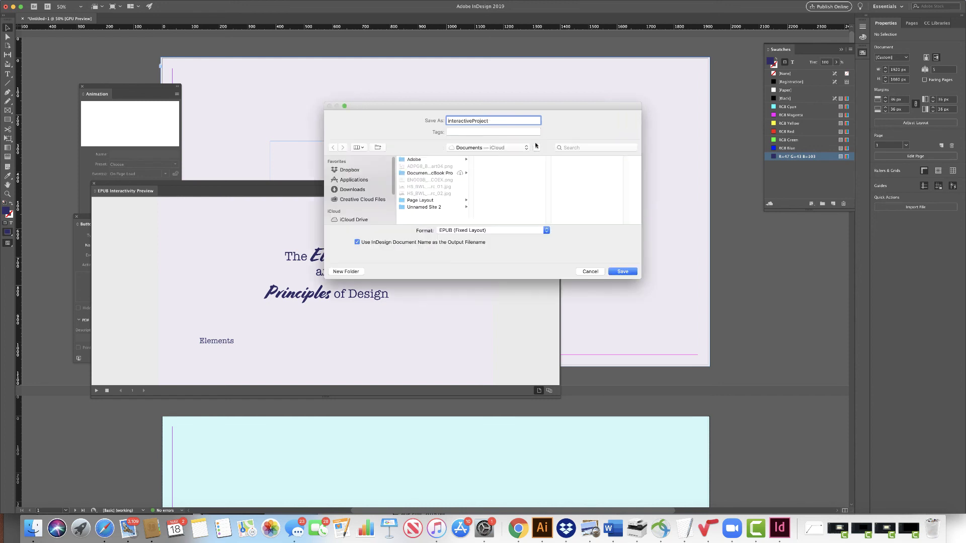
left_click(420, 201)
left_click(629, 271)
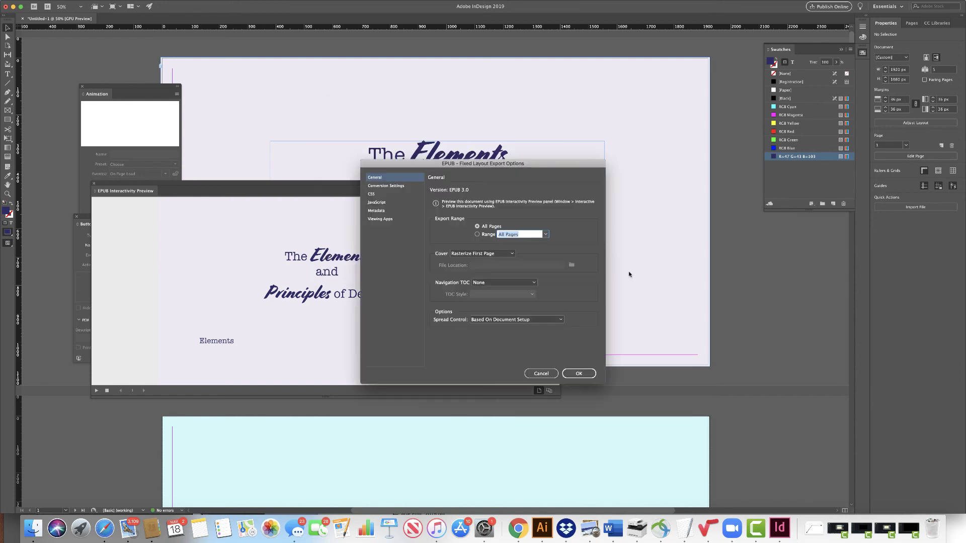
left_click(583, 373)
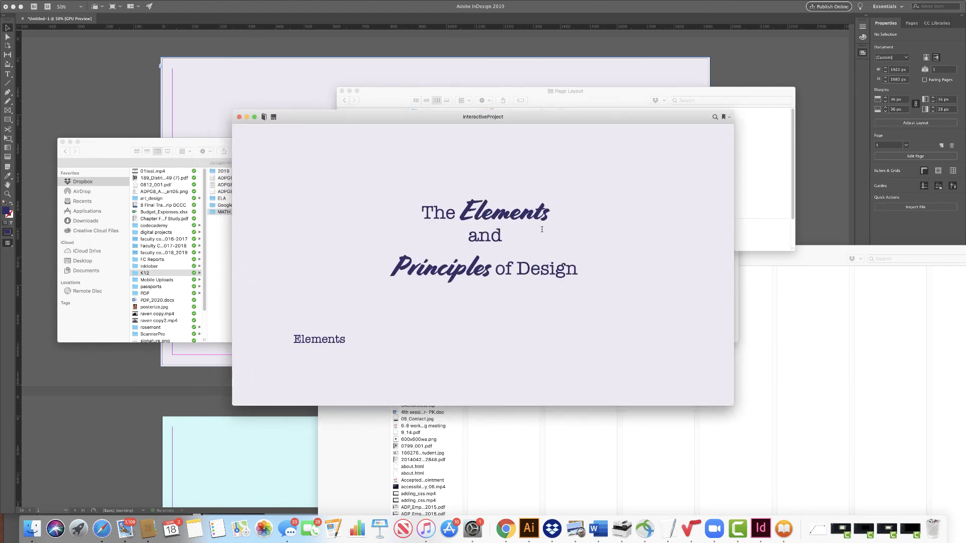
Follow the 'Elements' link in Books to reach the light blue second page.
left_click(316, 342)
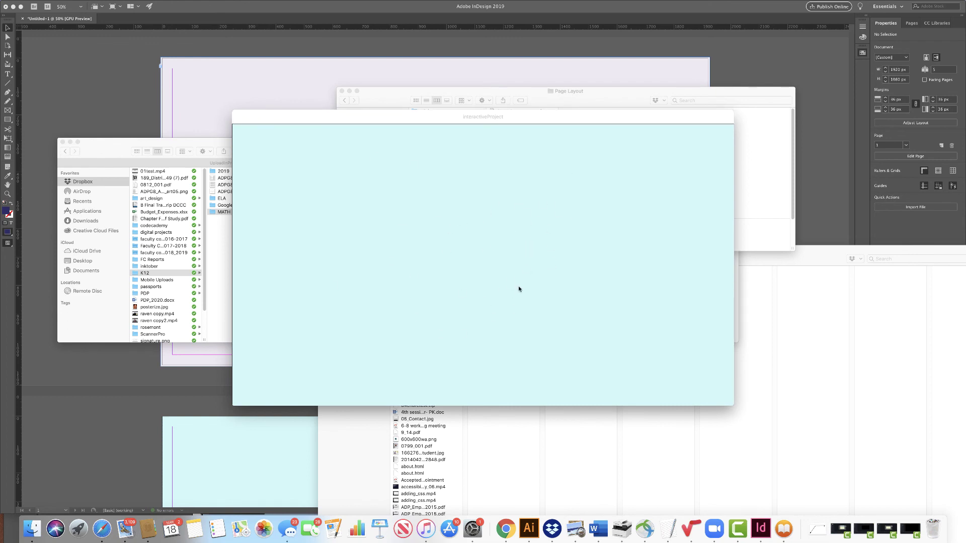
mouse_move(47, 4)
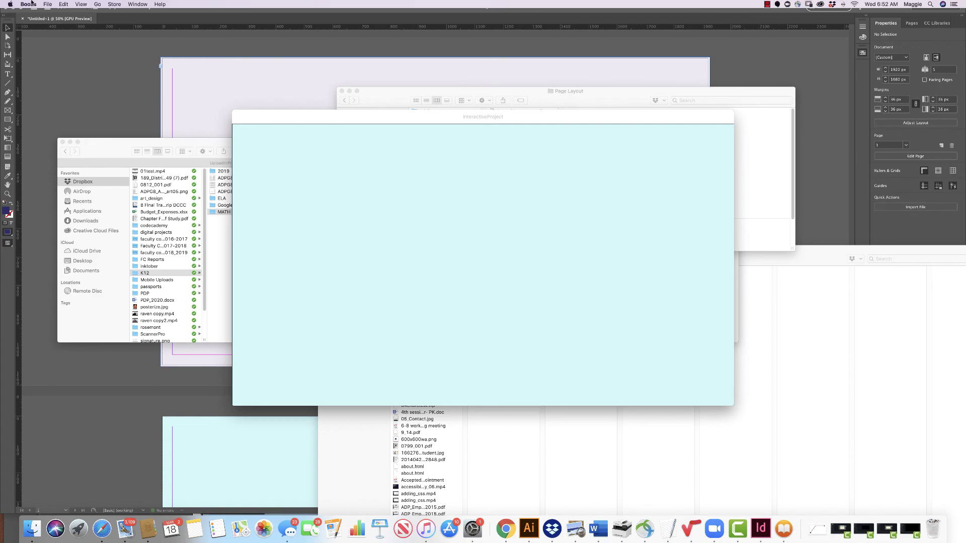